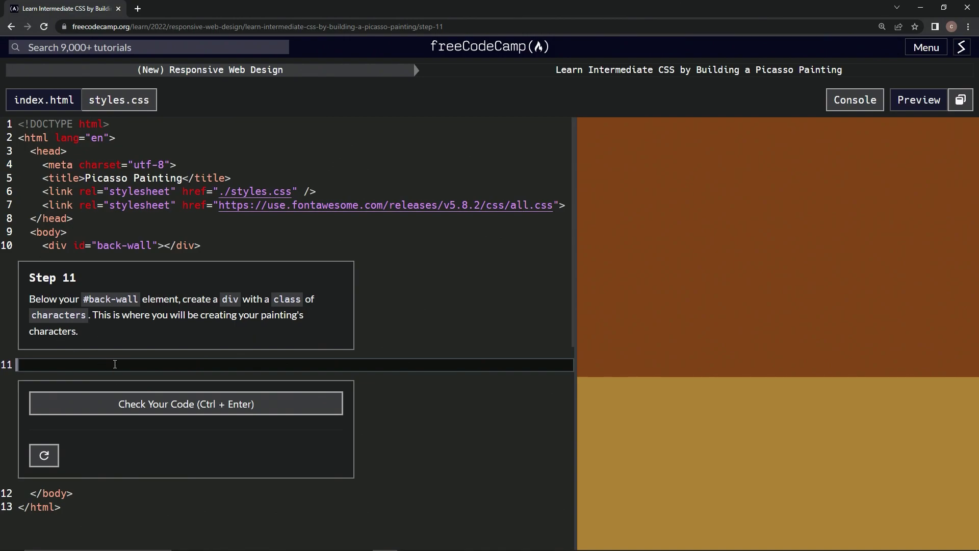
{"action": "type", "text": "<div><"}
{"action": "type", "text": "/div>"}
Step: Place the cursor inside the opening div tag on line 11 to add a class attribute
{"action": "left_click", "coordinate": [79, 366]}
{"action": "type", "text": "class="}
{"action": "type", "text": "\"characters"}
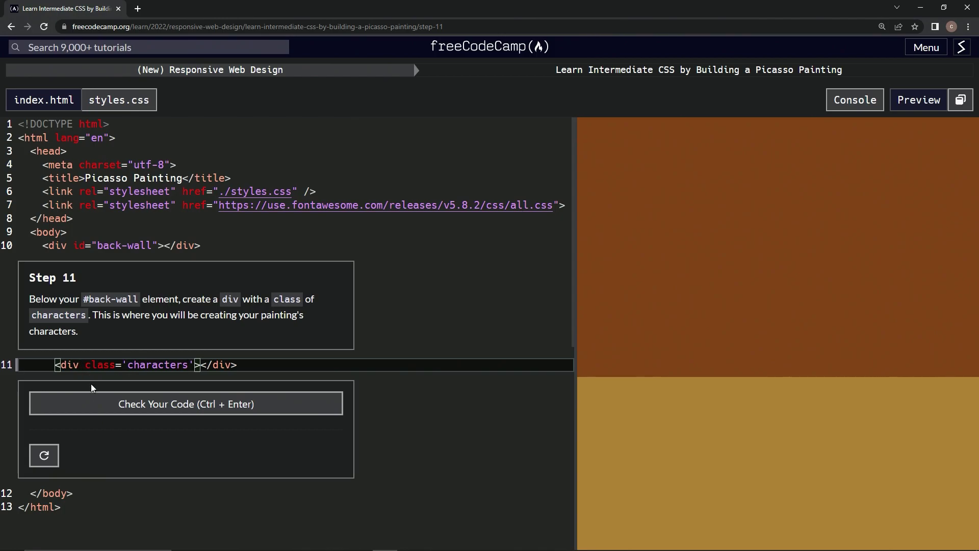
Step: Check the code with the characters div, then submit it to advance to Step 12
{"action": "left_click", "coordinate": [119, 403]}
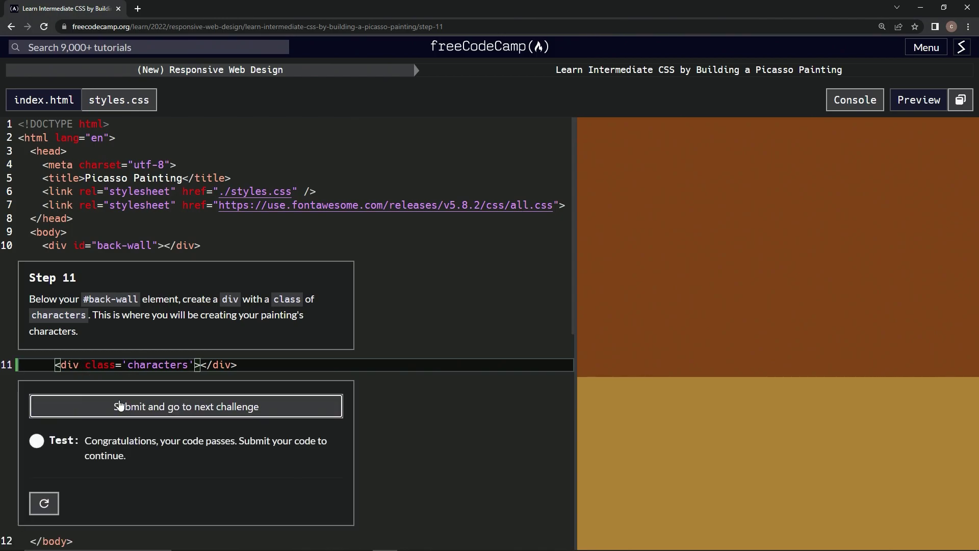
{"action": "left_click", "coordinate": [120, 405]}
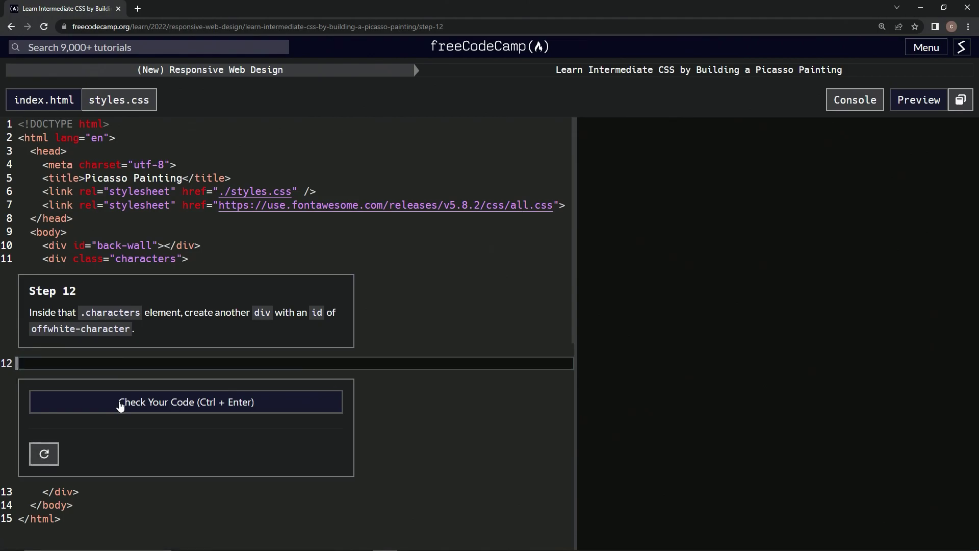